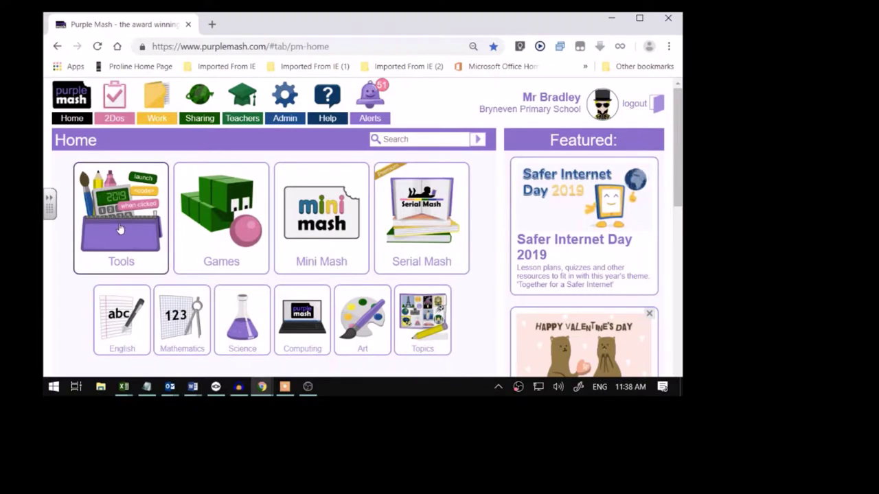
# - Open the 2Do It Yourself collection from the Quiz and Game Creation section of Tools
pyautogui.click(119, 229)
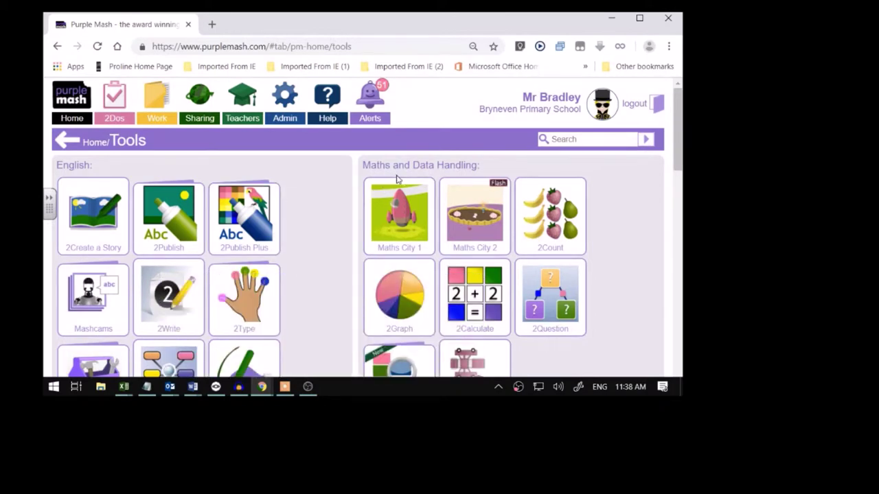
pyautogui.scroll(-5, 396, 179)
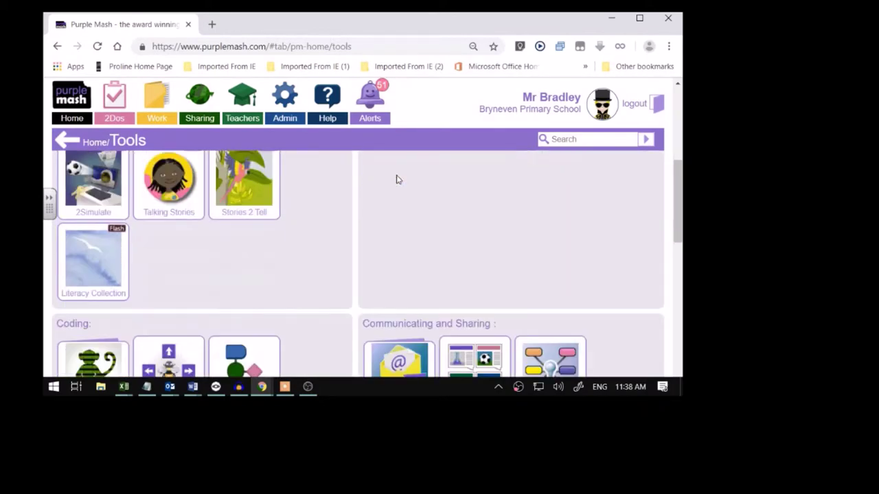
pyautogui.scroll(-4, 396, 179)
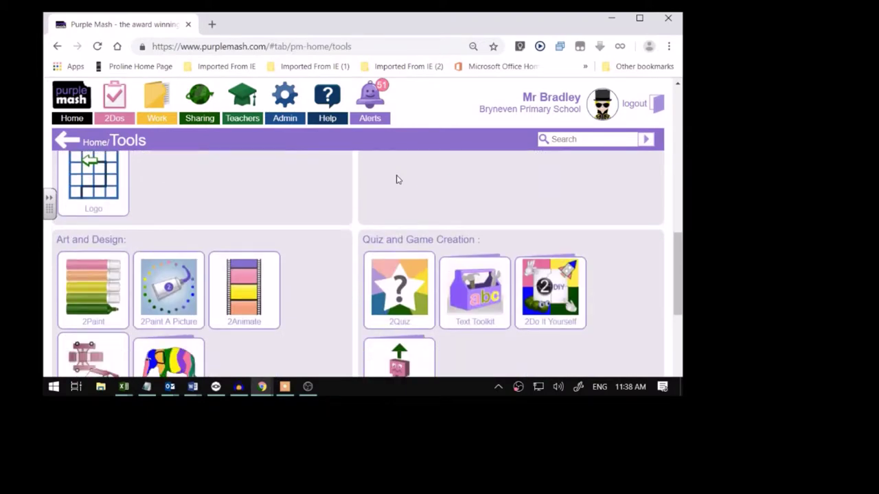
pyautogui.scroll(9, 397, 179)
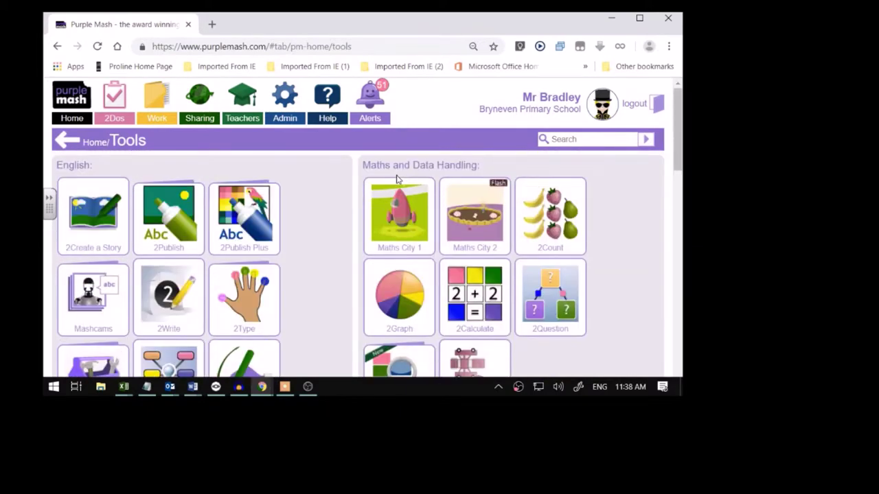
pyautogui.moveTo(398, 182)
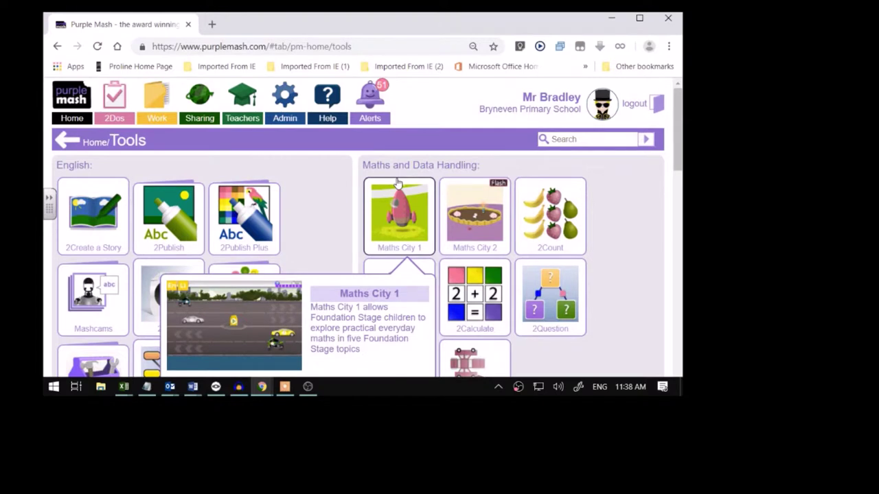
pyautogui.scroll(-3, 397, 182)
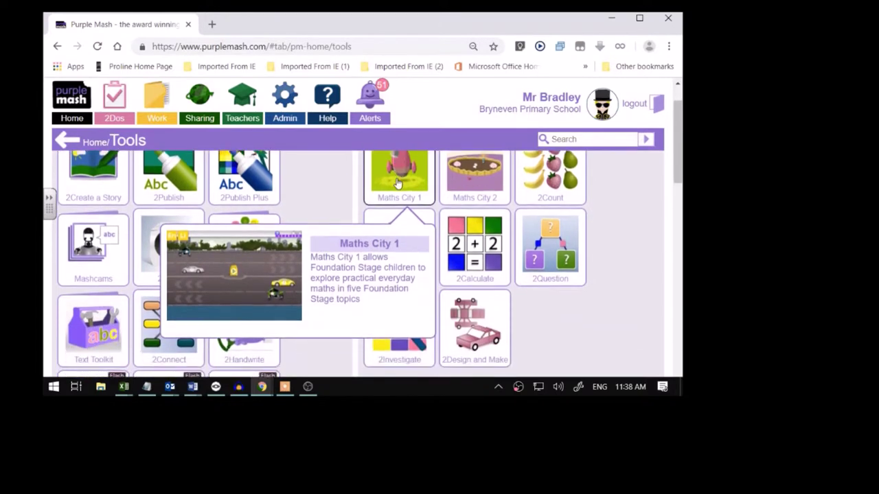
pyautogui.scroll(-1, 396, 183)
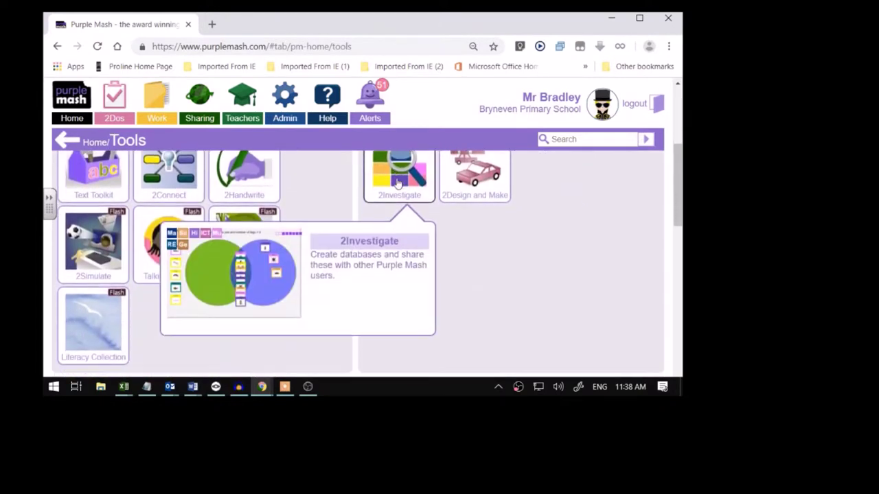
pyautogui.scroll(4, 396, 182)
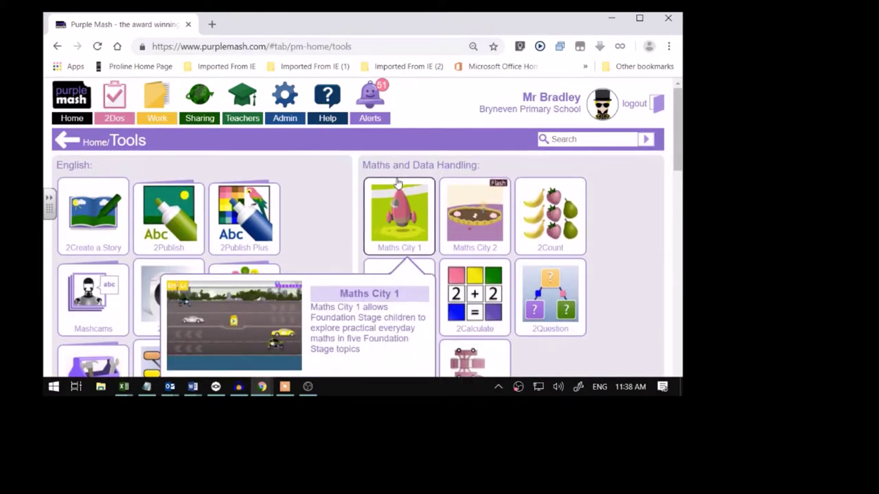
pyautogui.scroll(-4, 397, 182)
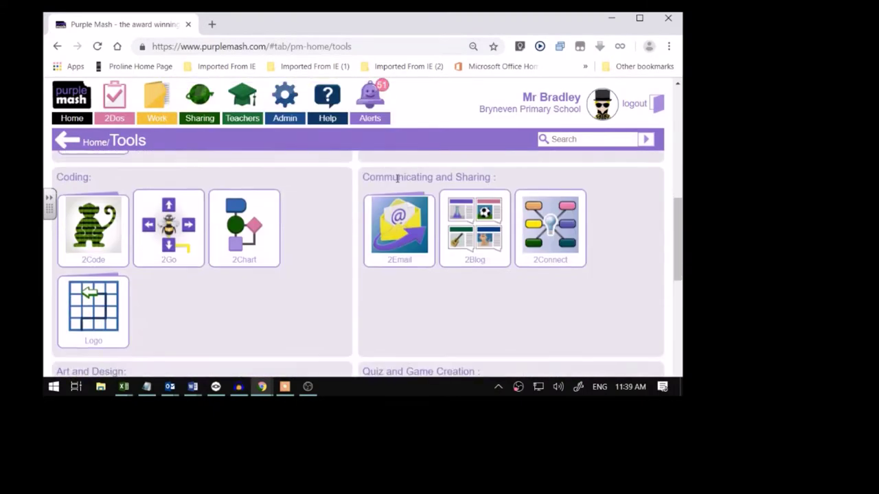
pyautogui.scroll(-3, 396, 182)
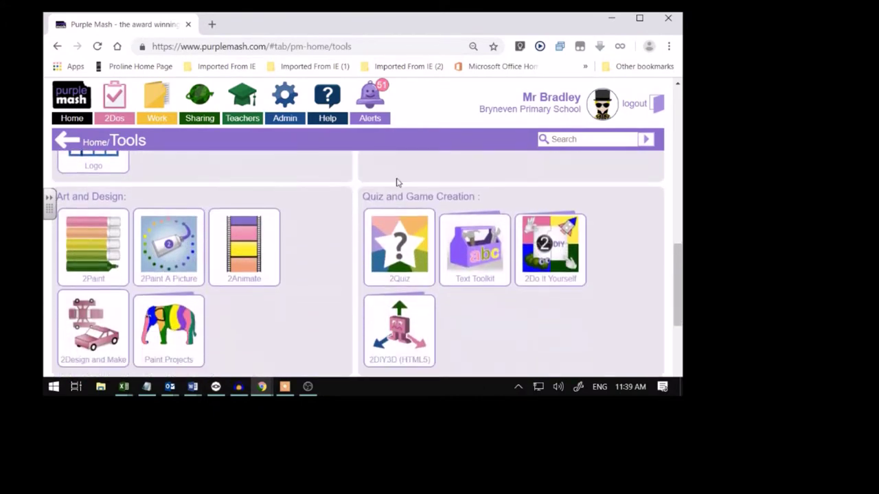
pyautogui.moveTo(560, 258)
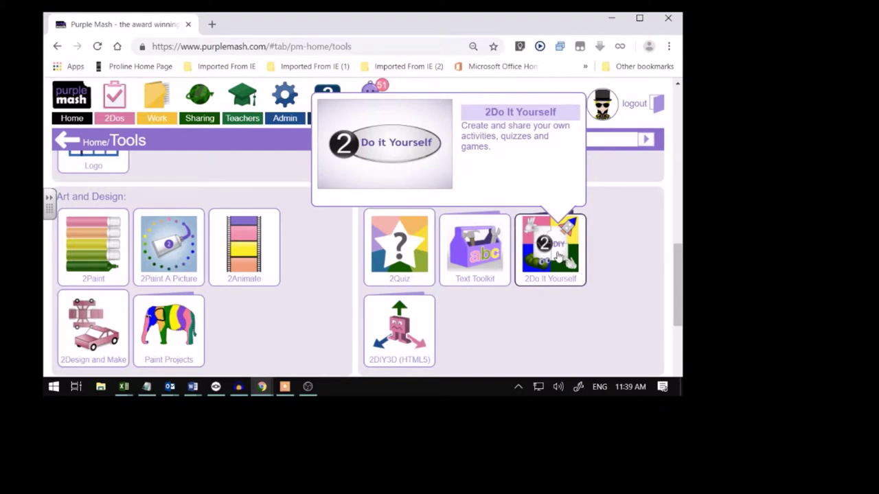
pyautogui.click(557, 256)
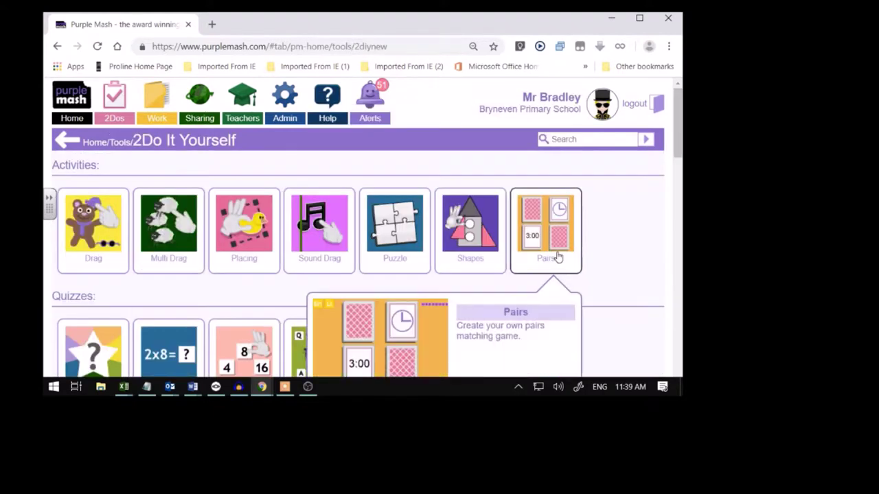
# - Launch the Pairs app and create a new pairs game with four cards
pyautogui.click(550, 219)
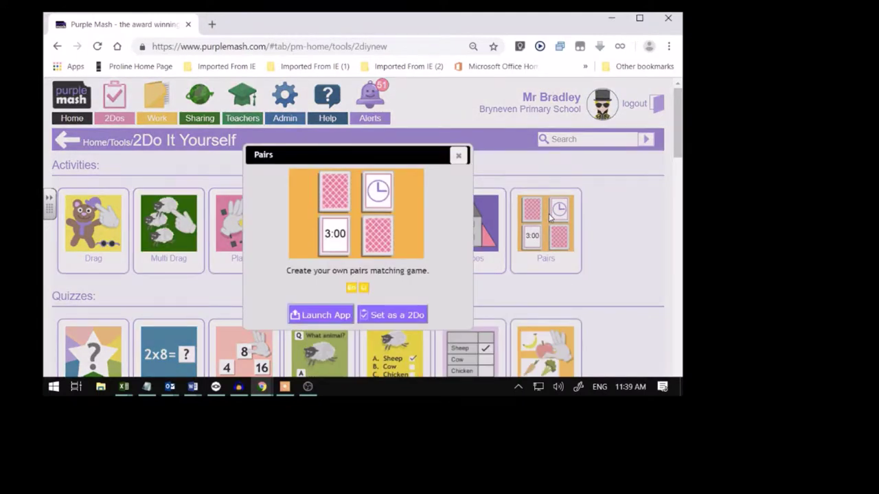
pyautogui.click(319, 315)
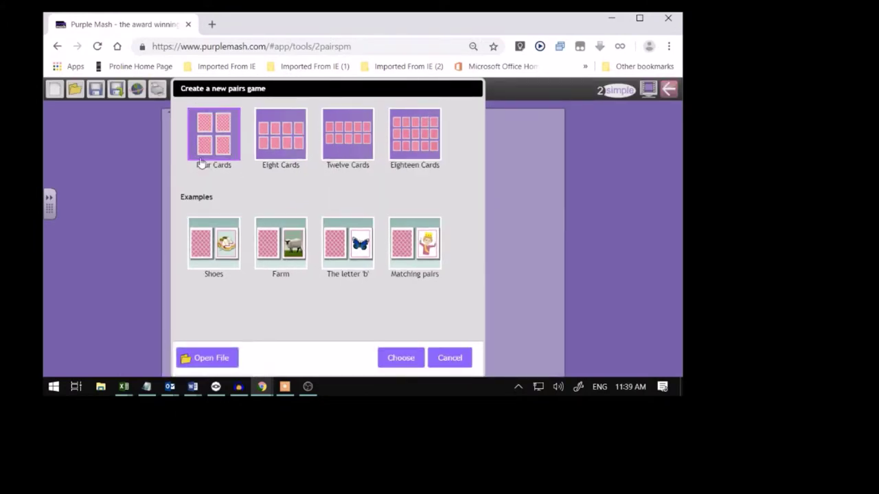
pyautogui.click(396, 358)
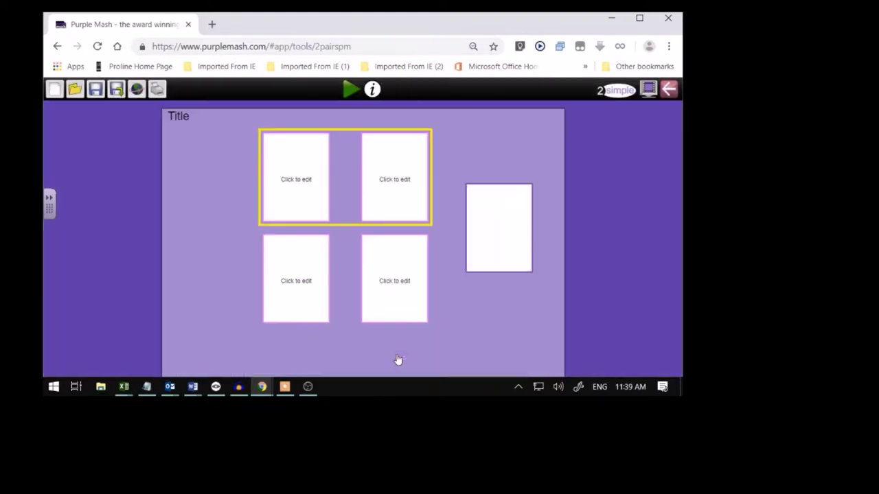
# - Draw a purple number 3 on the first card of the first pair and accept the card
pyautogui.click(291, 182)
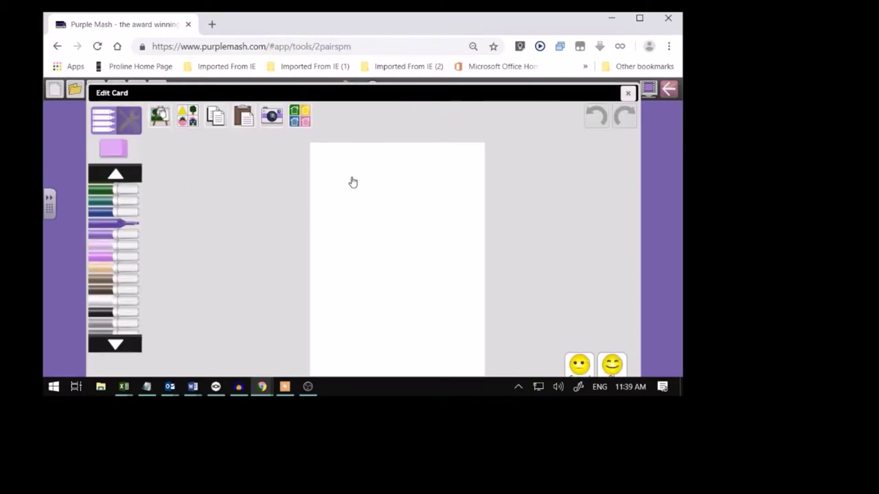
pyautogui.moveTo(340, 177)
pyautogui.mouseDown()
pyautogui.moveTo(412, 181)
pyautogui.moveTo(368, 234)
pyautogui.moveTo(412, 264)
pyautogui.moveTo(357, 306)
pyautogui.moveTo(339, 275)
pyautogui.mouseUp()
pyautogui.click(618, 366)
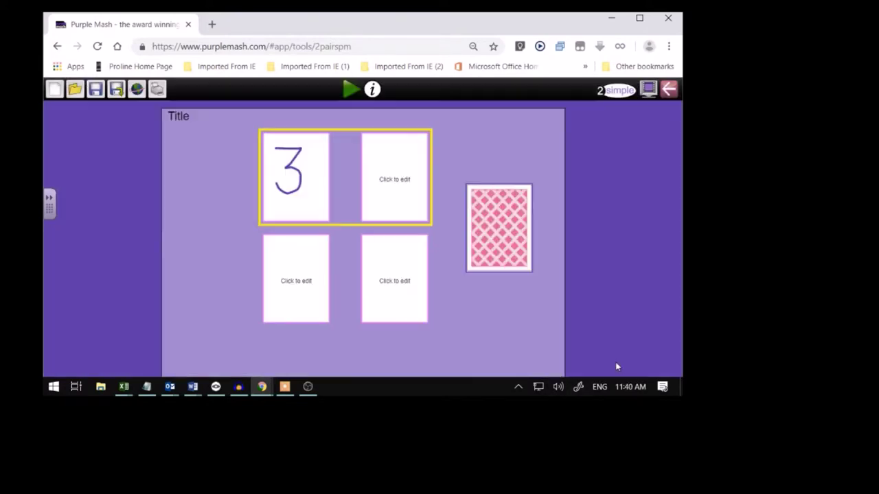
# - Draw three small purple circles on the card matching the 3 and accept it
pyautogui.click(396, 178)
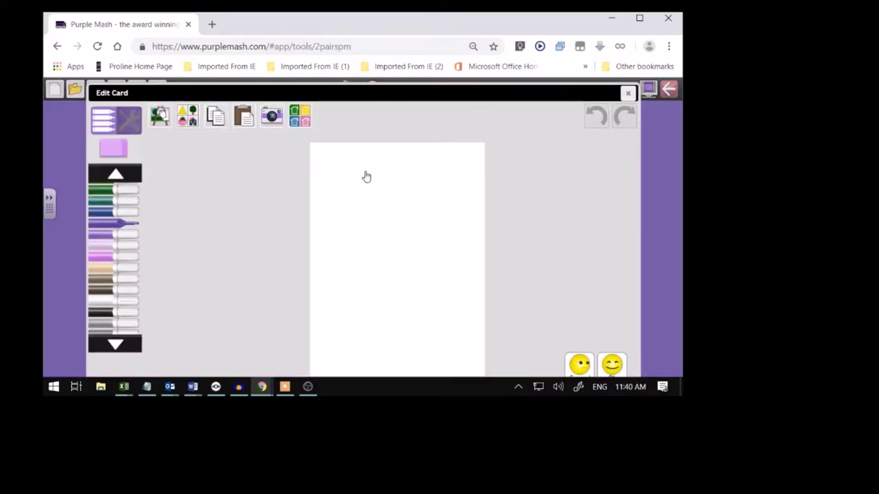
pyautogui.moveTo(366, 177)
pyautogui.mouseDown()
pyautogui.moveTo(349, 197)
pyautogui.moveTo(373, 183)
pyautogui.moveTo(365, 172)
pyautogui.mouseUp()
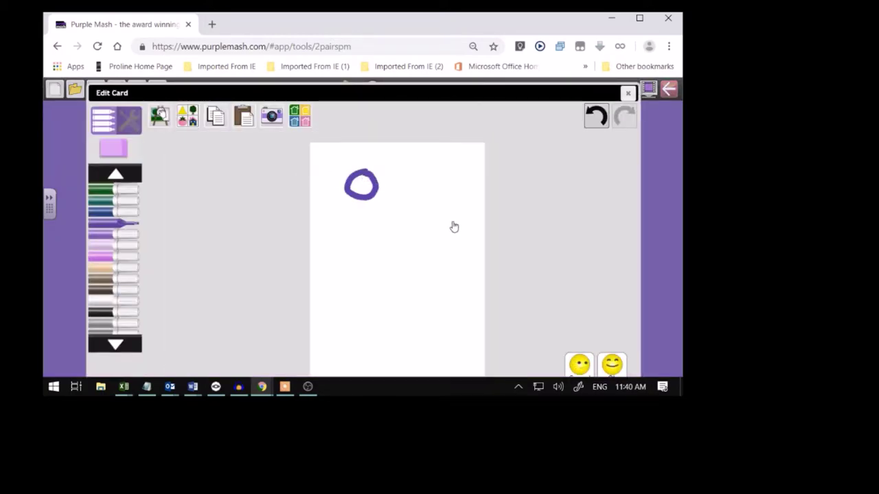
pyautogui.moveTo(454, 221); pyautogui.dragTo(451, 247)
pyautogui.moveTo(366, 278)
pyautogui.mouseDown()
pyautogui.moveTo(356, 281)
pyautogui.moveTo(383, 281)
pyautogui.moveTo(366, 277)
pyautogui.mouseUp()
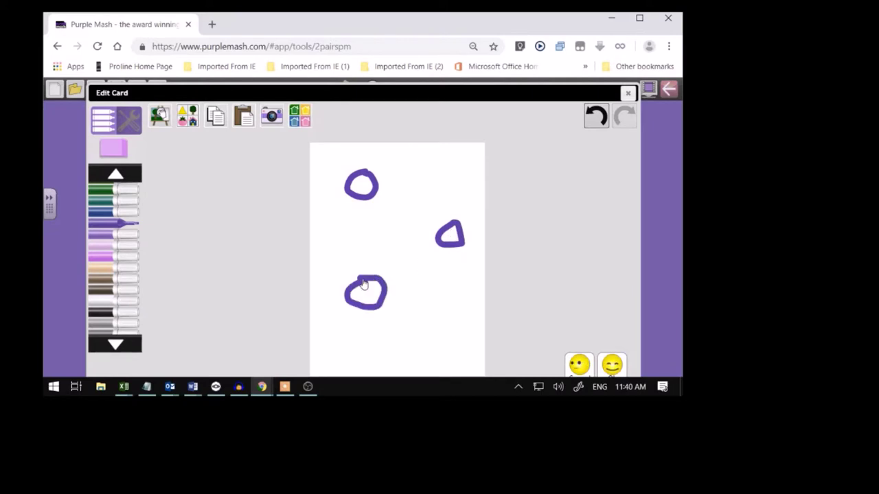
pyautogui.click(613, 365)
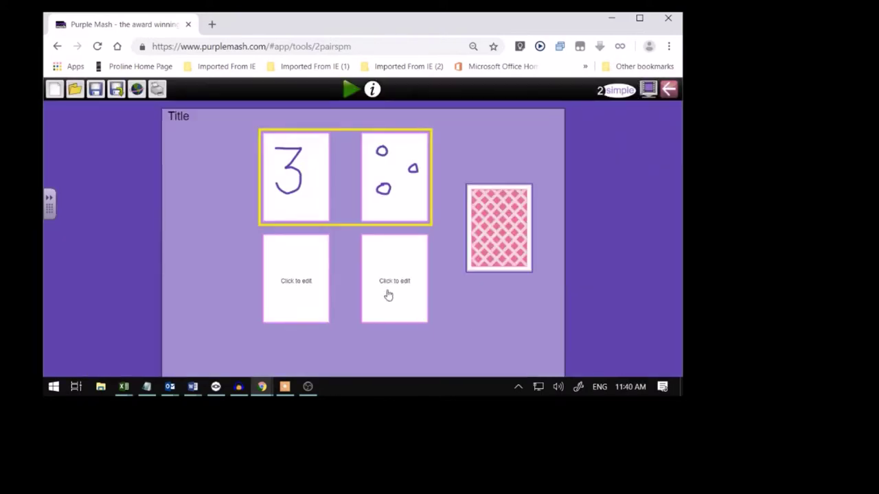
# - Draw a pink number 6 on the first card of the second pair and accept the card
pyautogui.click(293, 293)
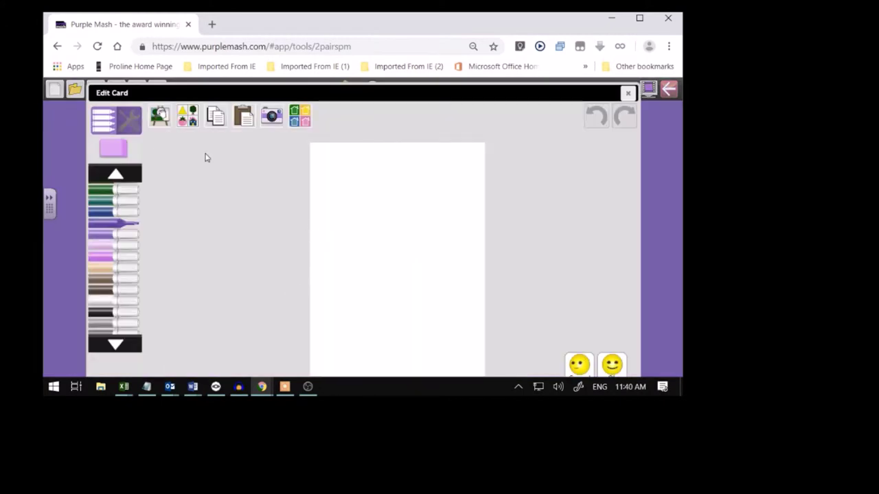
pyautogui.click(110, 255)
pyautogui.moveTo(426, 186)
pyautogui.mouseDown()
pyautogui.moveTo(348, 279)
pyautogui.moveTo(426, 308)
pyautogui.moveTo(384, 271)
pyautogui.moveTo(347, 277)
pyautogui.mouseUp()
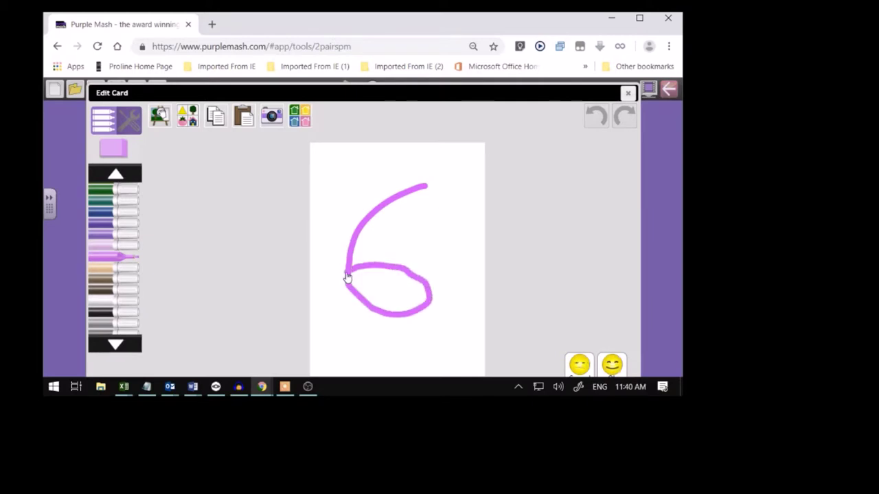
pyautogui.click(612, 365)
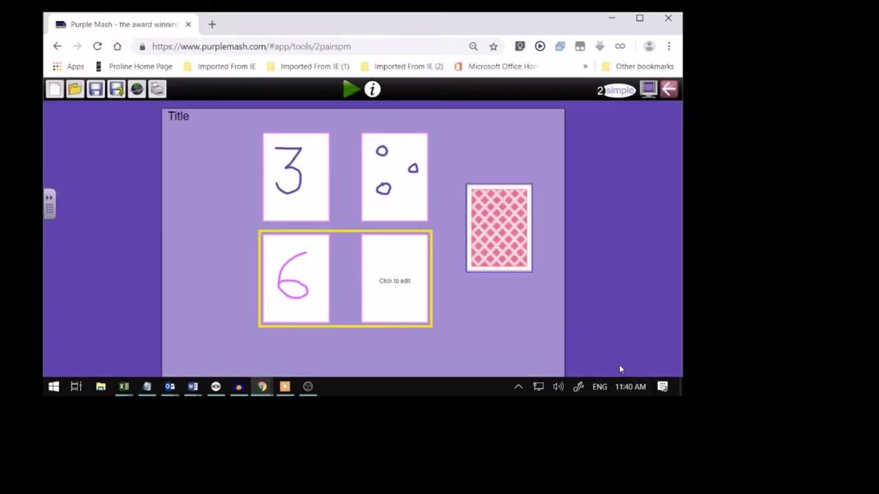
# - Draw six pink smiley faces on the card matching the 6 and accept it
pyautogui.click(421, 277)
pyautogui.moveTo(372, 150); pyautogui.dragTo(395, 207)
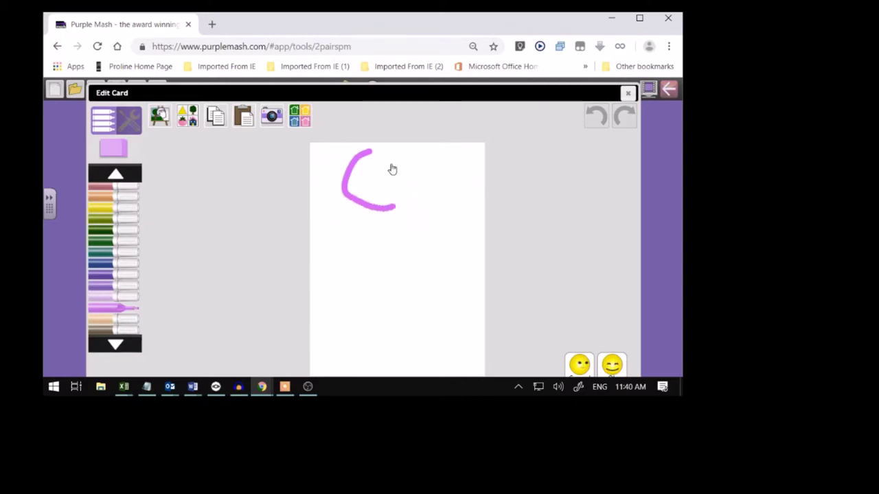
pyautogui.moveTo(392, 169)
pyautogui.mouseDown()
pyautogui.moveTo(377, 172)
pyautogui.moveTo(381, 178)
pyautogui.mouseUp()
pyautogui.click(366, 171)
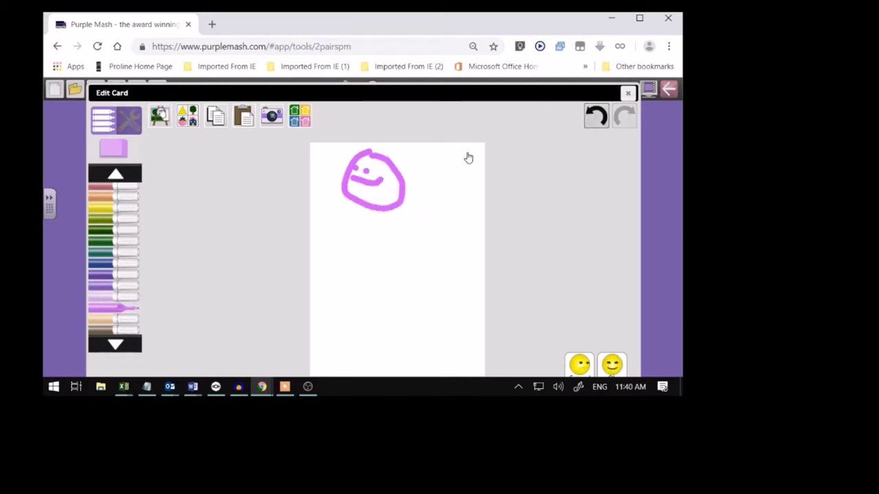
pyautogui.moveTo(458, 156)
pyautogui.mouseDown()
pyautogui.moveTo(477, 218)
pyautogui.moveTo(457, 166)
pyautogui.mouseUp()
pyautogui.click(453, 180)
pyautogui.click(466, 183)
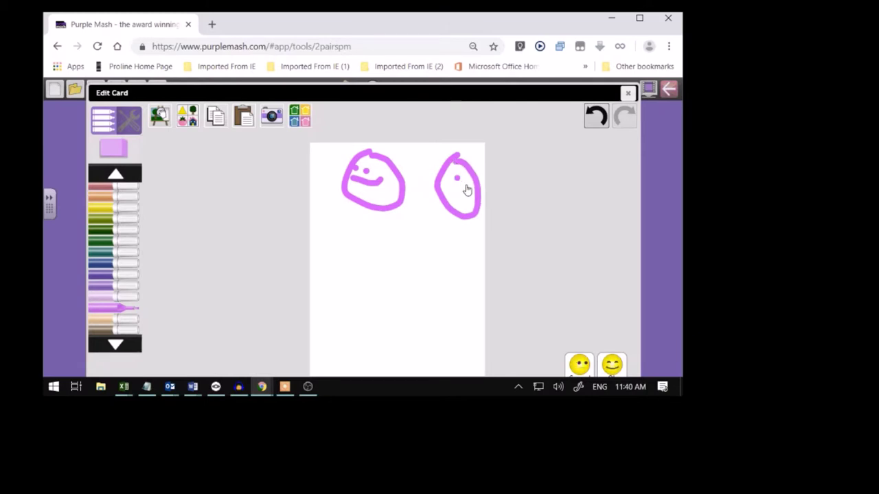
pyautogui.moveTo(452, 197)
pyautogui.mouseDown()
pyautogui.moveTo(476, 214)
pyautogui.moveTo(434, 224)
pyautogui.mouseUp()
pyautogui.moveTo(426, 267)
pyautogui.mouseDown()
pyautogui.moveTo(442, 229)
pyautogui.moveTo(455, 247)
pyautogui.mouseUp()
pyautogui.click(441, 233)
pyautogui.click(449, 242)
pyautogui.moveTo(371, 237)
pyautogui.mouseDown()
pyautogui.moveTo(396, 254)
pyautogui.moveTo(374, 235)
pyautogui.mouseUp()
pyautogui.click(376, 247)
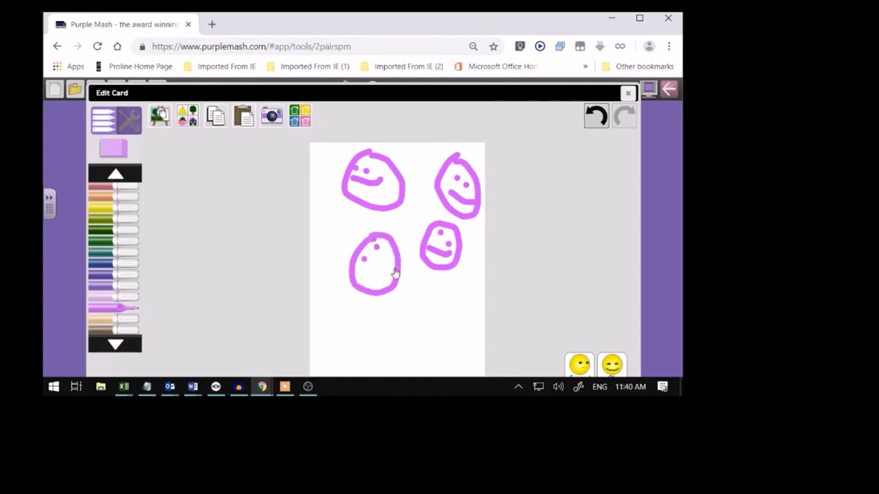
pyautogui.moveTo(364, 273); pyautogui.dragTo(397, 251)
pyautogui.moveTo(431, 300)
pyautogui.mouseDown()
pyautogui.moveTo(471, 310)
pyautogui.moveTo(434, 296)
pyautogui.moveTo(463, 318)
pyautogui.mouseUp()
pyautogui.click(440, 312)
pyautogui.click(450, 310)
pyautogui.moveTo(382, 302)
pyautogui.mouseDown()
pyautogui.moveTo(405, 345)
pyautogui.moveTo(395, 306)
pyautogui.moveTo(376, 303)
pyautogui.moveTo(410, 343)
pyautogui.mouseUp()
pyautogui.click(375, 318)
pyautogui.click(383, 316)
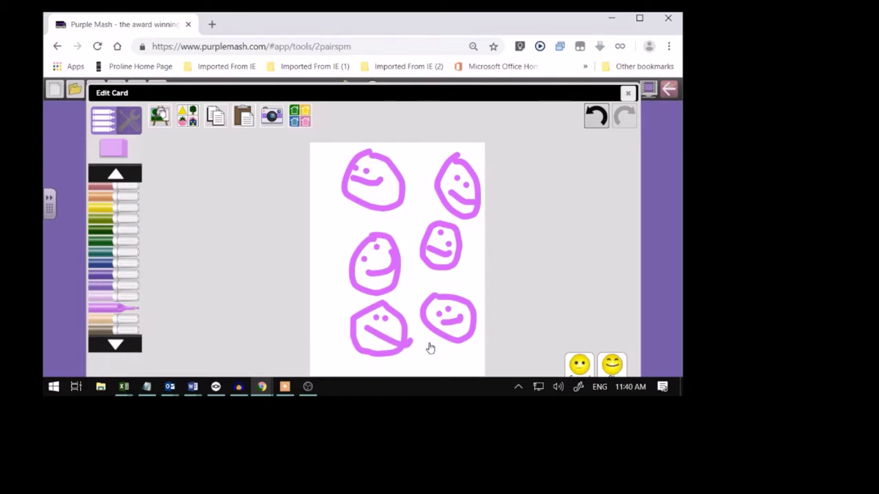
pyautogui.click(611, 364)
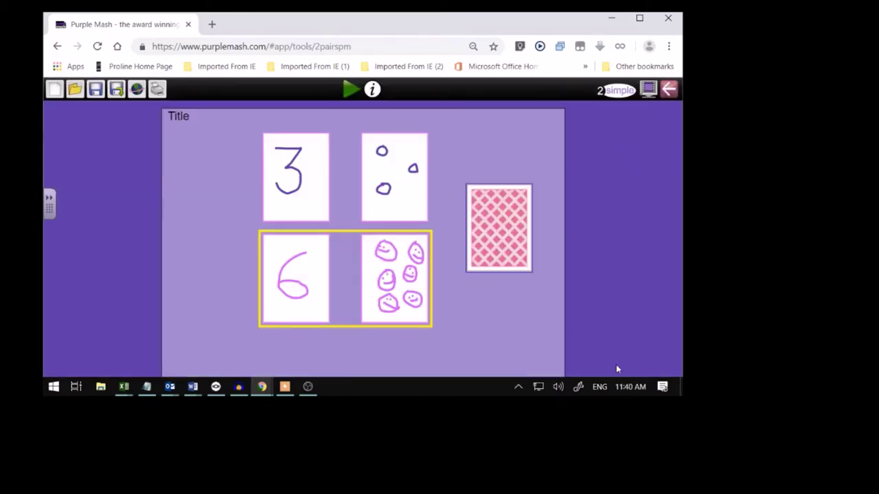
# - Play the four-card game, turning over cards to match the 3 with three circles and the 6 with six smiley faces
pyautogui.click(350, 92)
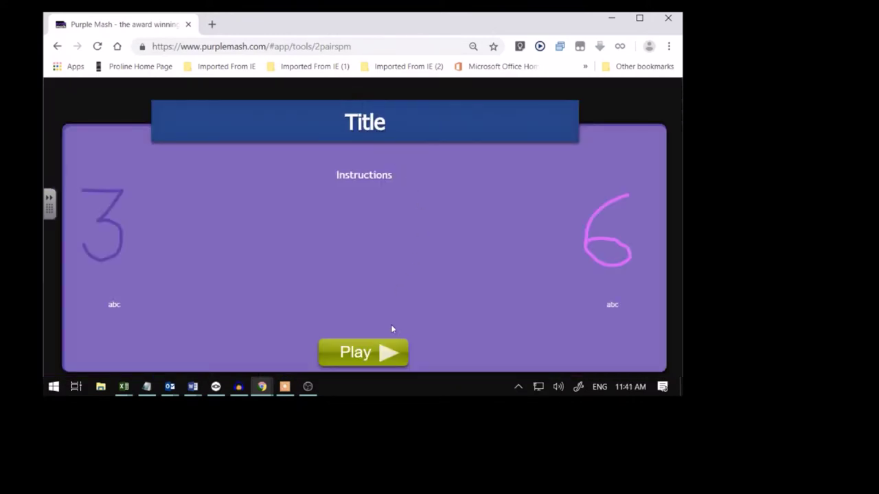
pyautogui.click(359, 352)
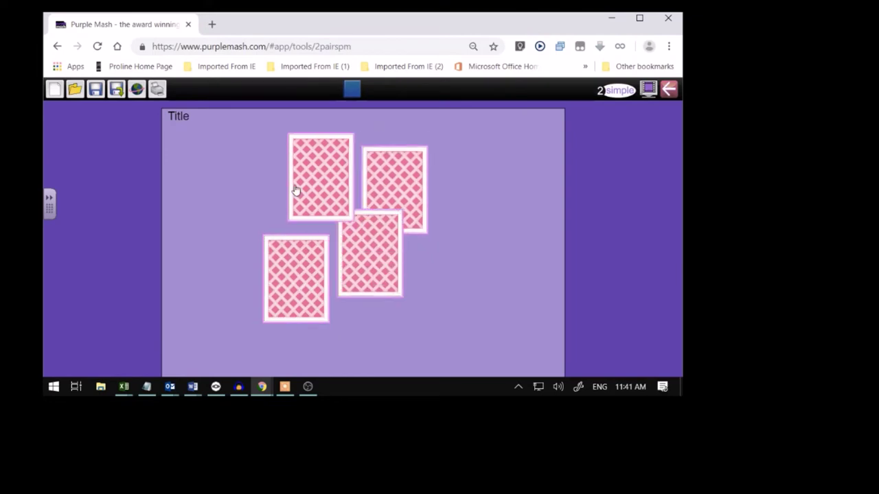
pyautogui.click(412, 196)
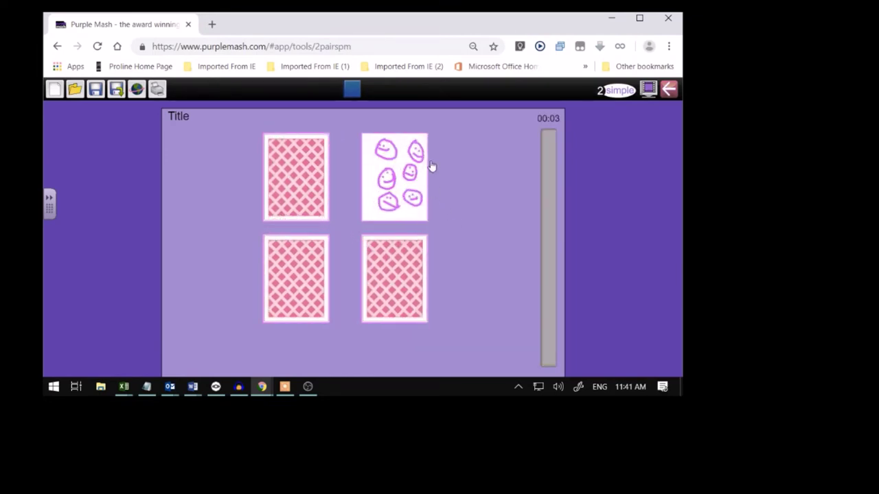
pyautogui.click(394, 289)
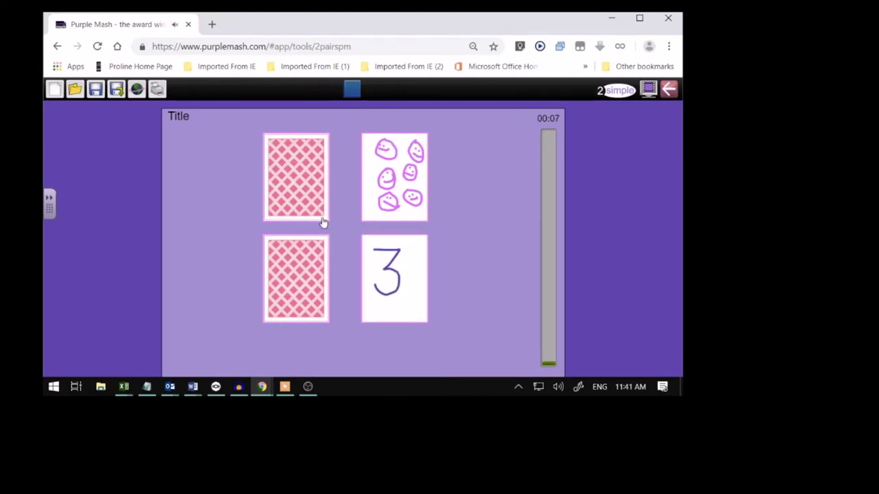
pyautogui.click(306, 177)
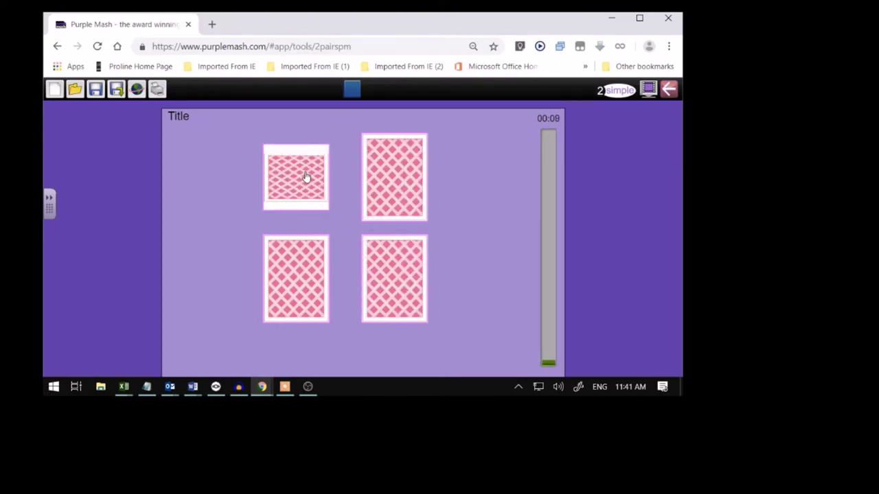
pyautogui.click(395, 282)
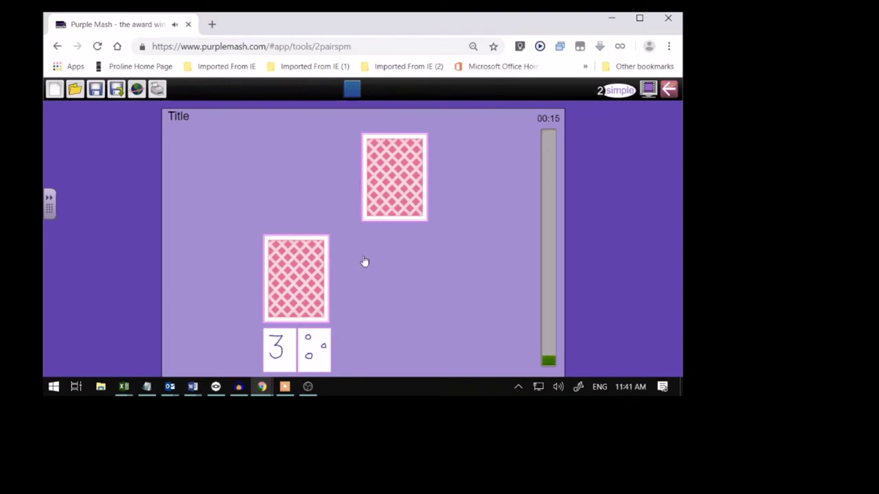
pyautogui.click(305, 273)
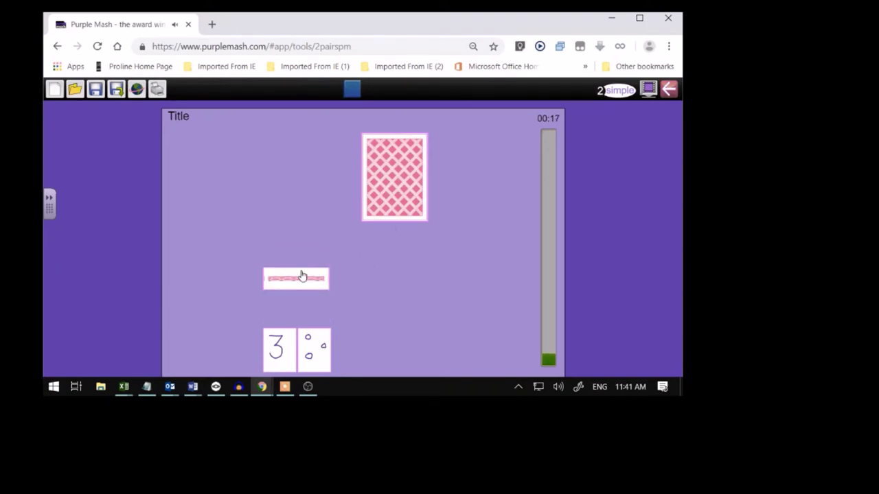
pyautogui.click(394, 193)
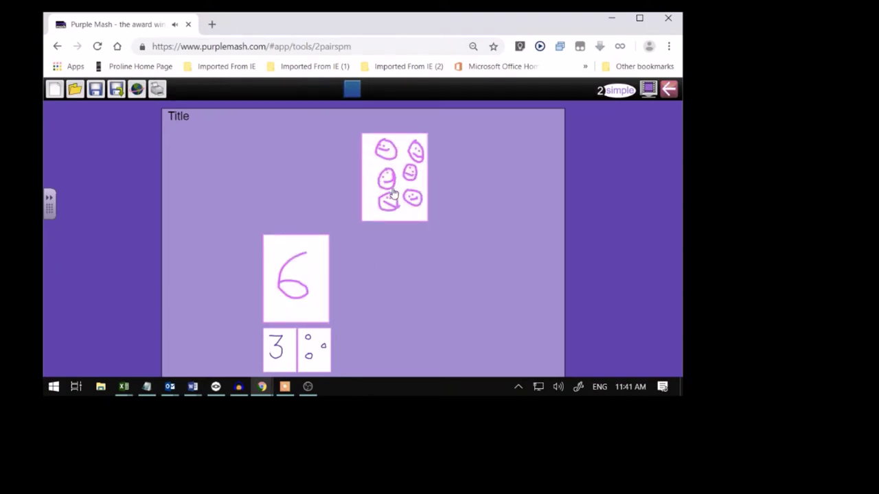
# - Stop the test game and exit the pairs activity without saving it
pyautogui.click(351, 92)
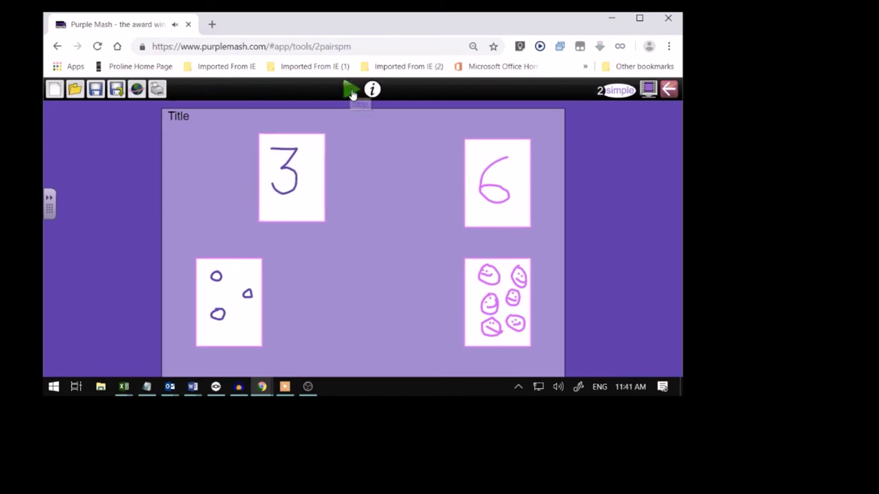
pyautogui.click(670, 90)
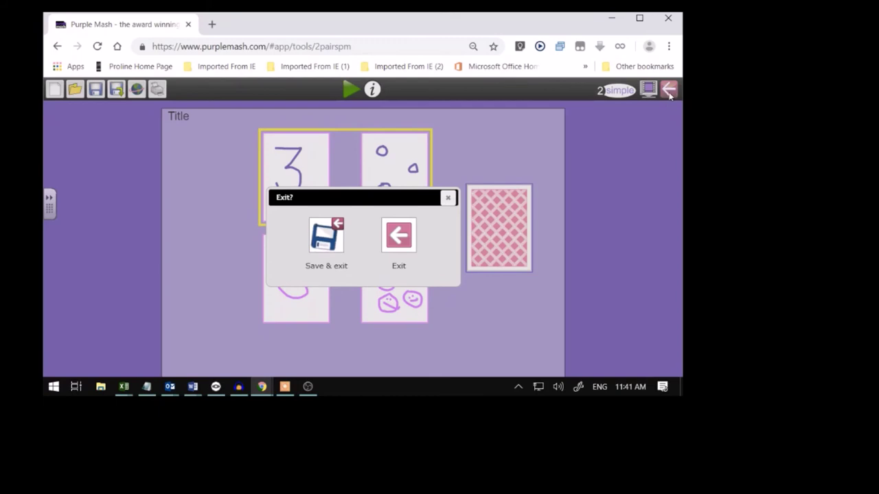
pyautogui.click(399, 237)
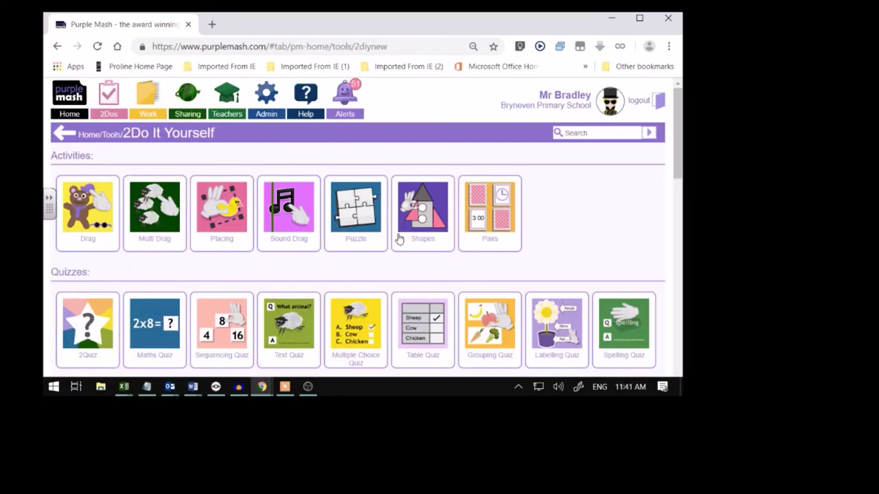
# - Launch the Pairs activity again and create a new game with the Eight Cards layout
pyautogui.click(500, 217)
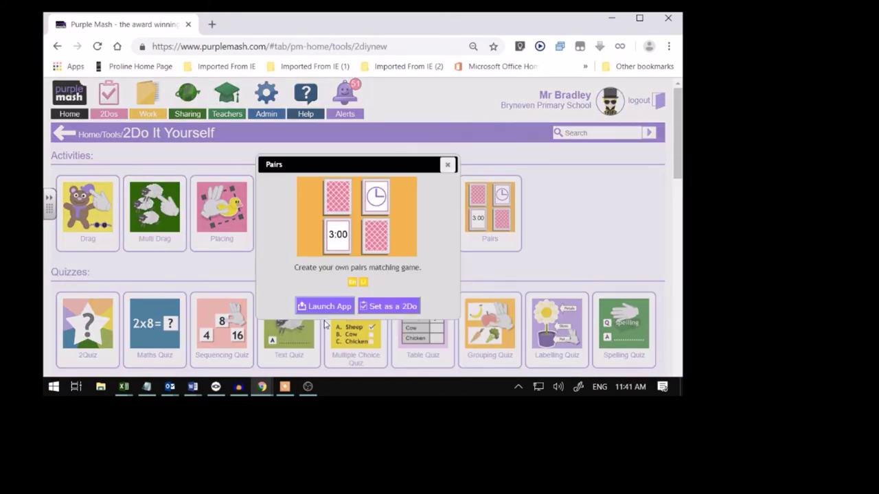
pyautogui.click(326, 306)
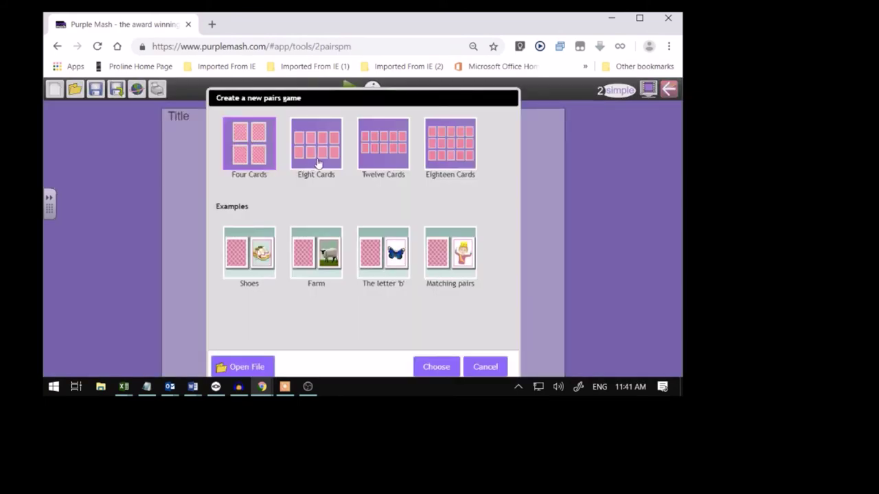
pyautogui.click(325, 152)
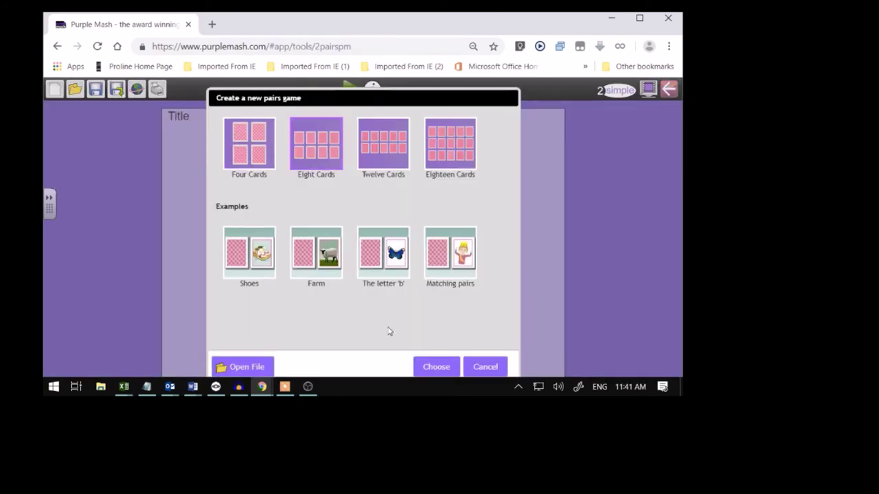
pyautogui.click(422, 360)
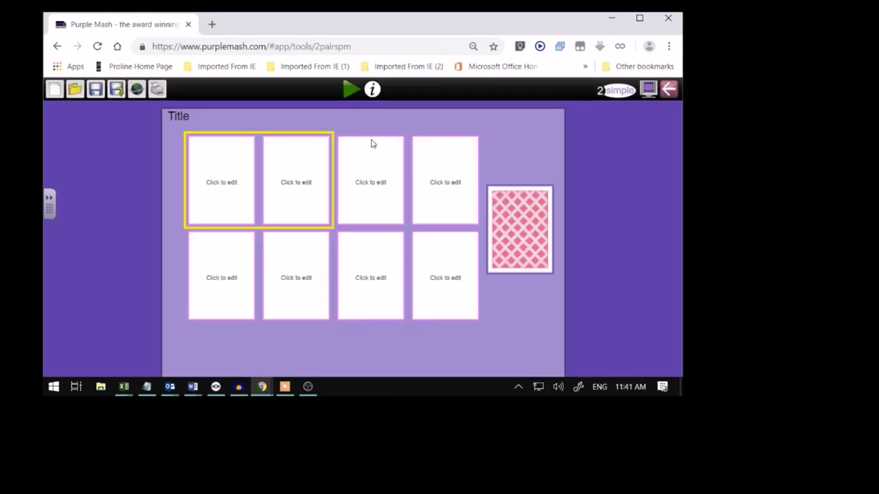